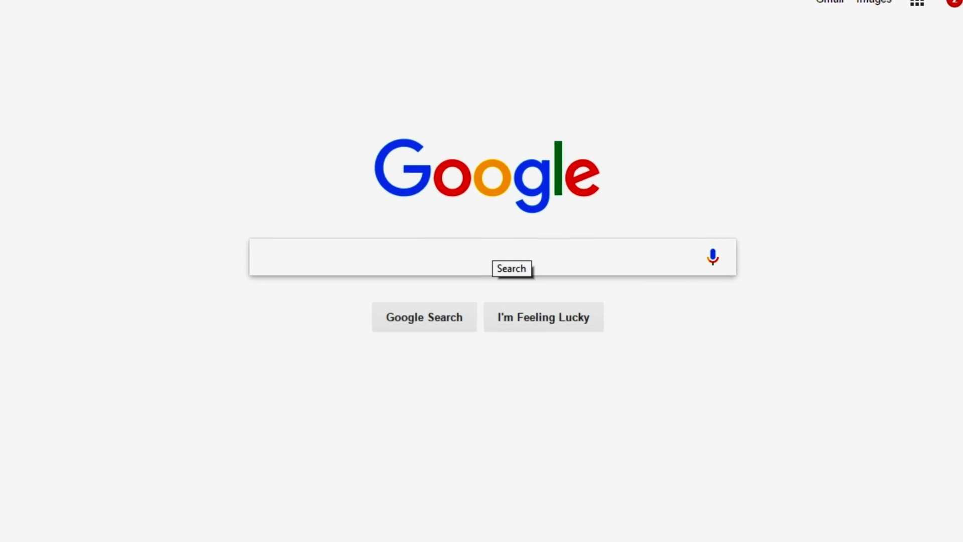
Search Google for 'handbrake' and open the official handbrake.fr website
{"action": "type", "text": "handbrake"}
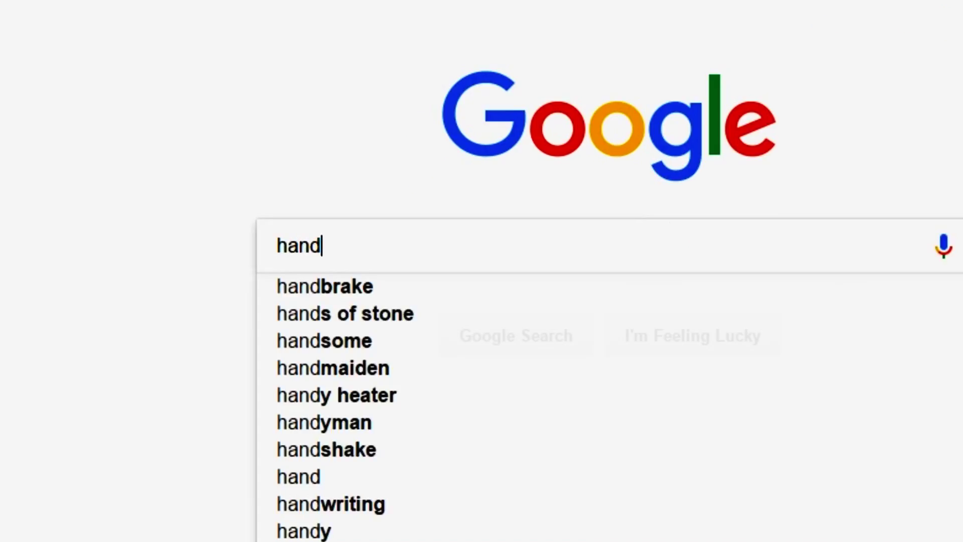
{"action": "key", "text": "Return"}
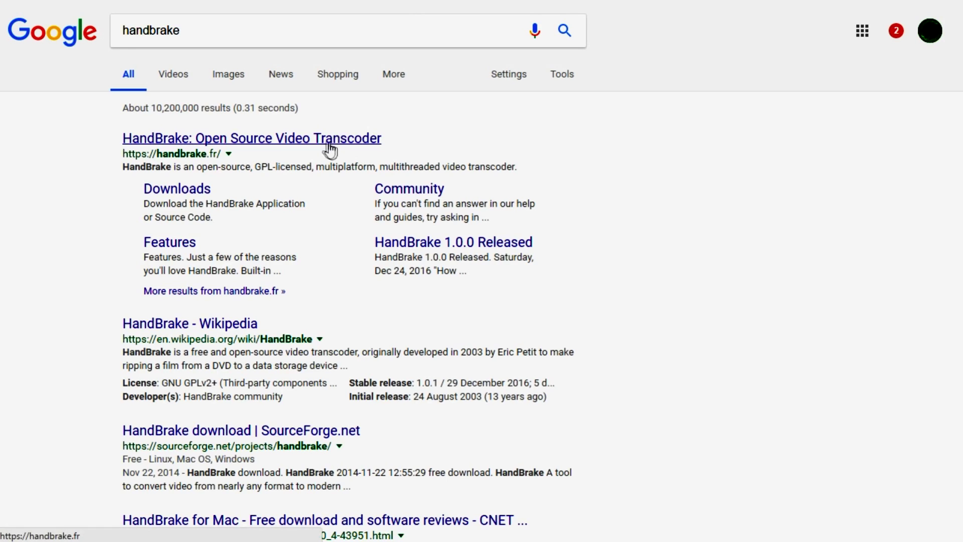
{"action": "left_click", "coordinate": [255, 145]}
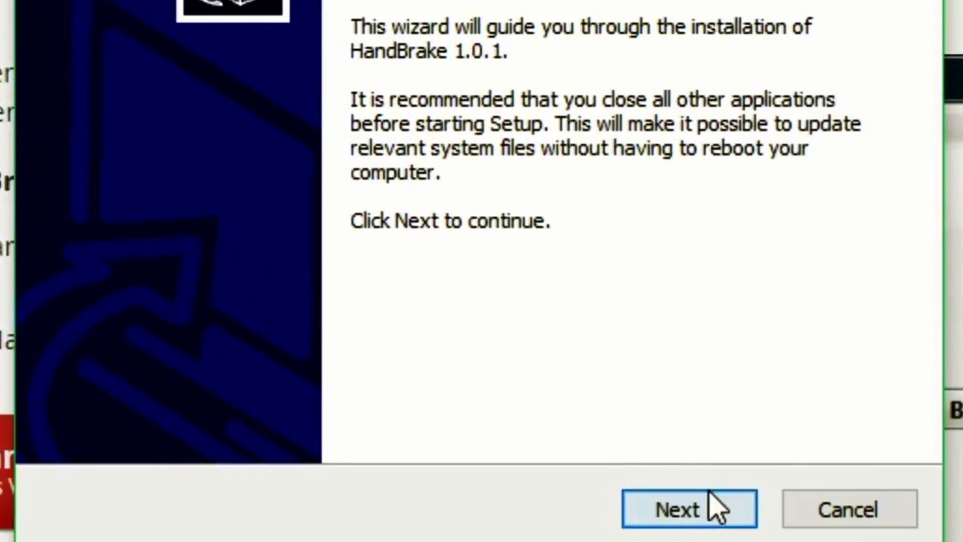
Run HandBrake setup, accepting the licence and keeping the default C:\Program Files\HandBrake folder
{"action": "left_click", "coordinate": [718, 506]}
{"action": "left_click", "coordinate": [727, 502]}
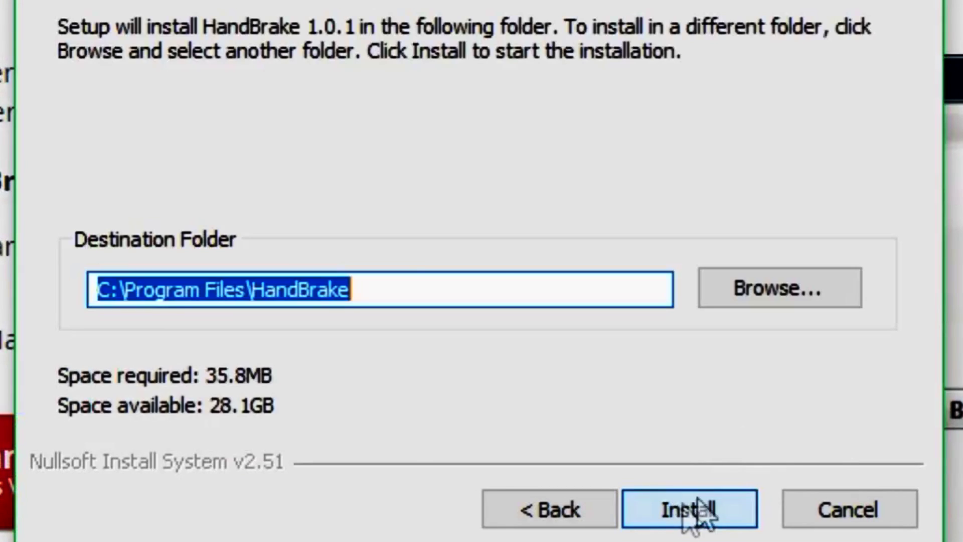
{"action": "left_click", "coordinate": [755, 291]}
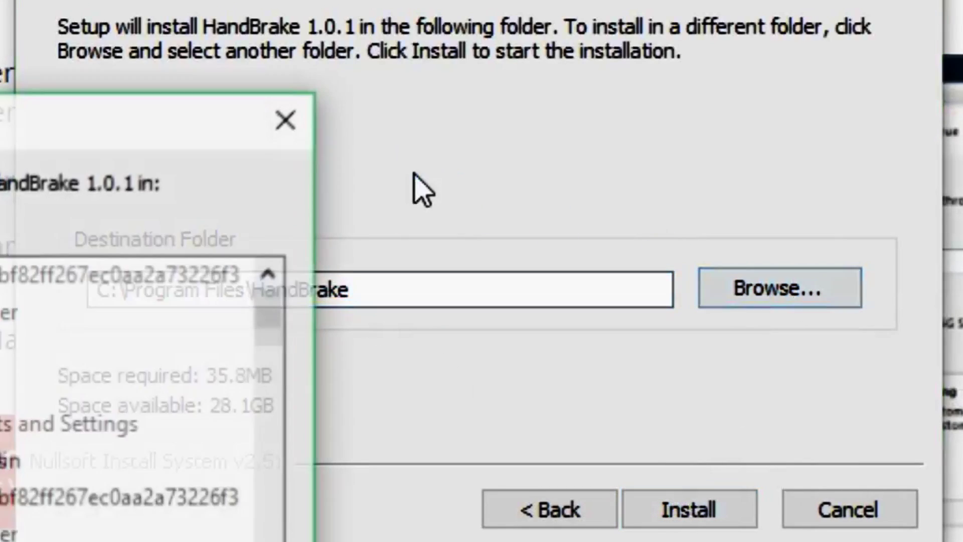
{"action": "left_click", "coordinate": [286, 120]}
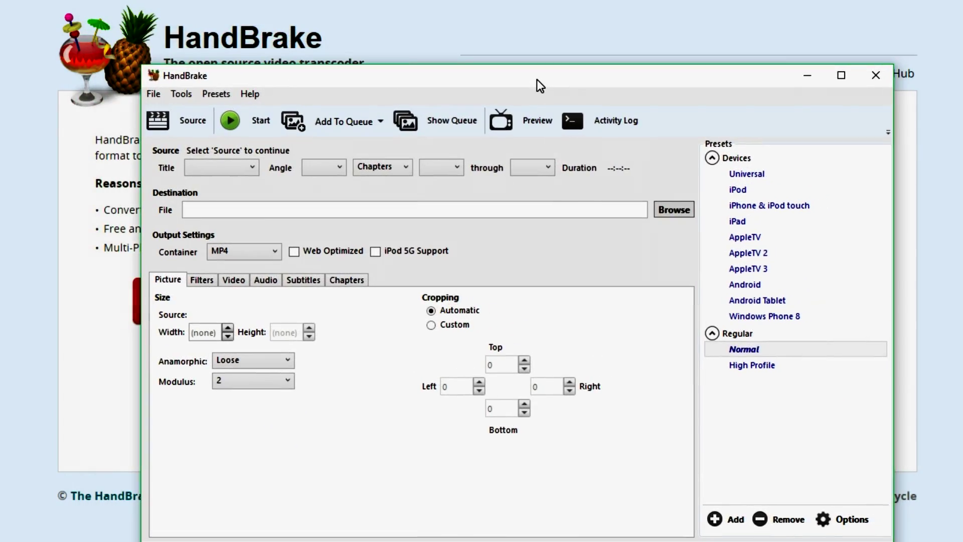
Move the HandBrake window up and to the left, then bring up Source Selection
{"action": "left_click_drag", "start_coordinate": [537, 80], "coordinate": [513, 35]}
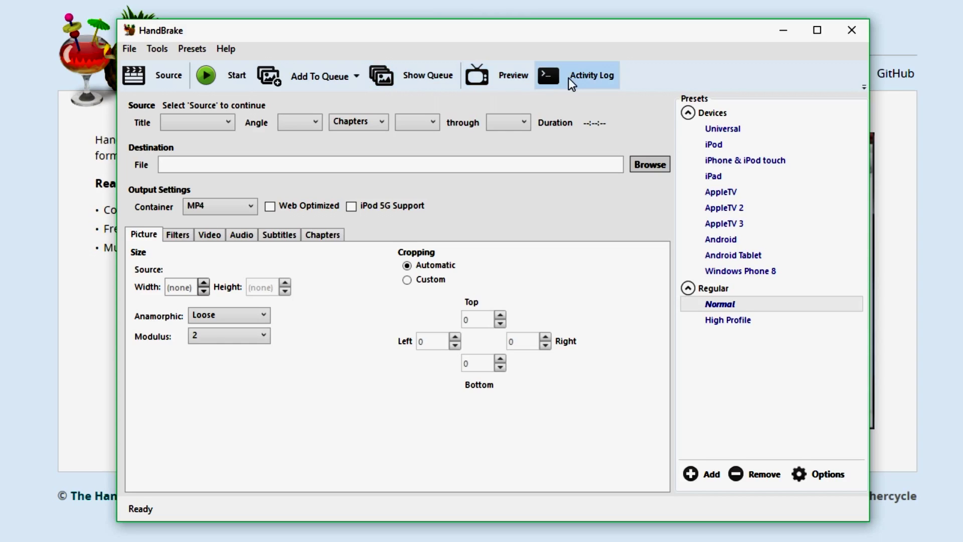
{"action": "left_click", "coordinate": [155, 74]}
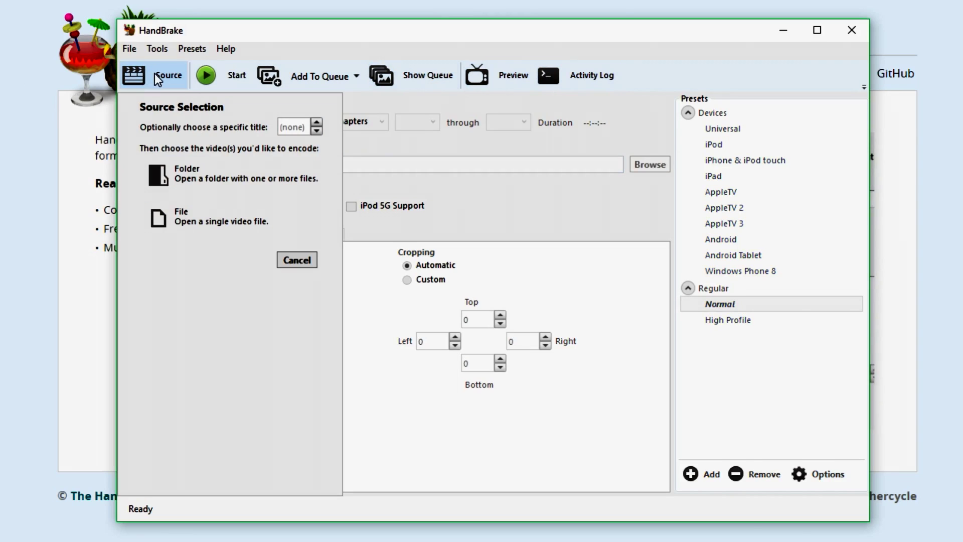
{"action": "left_click", "coordinate": [198, 211]}
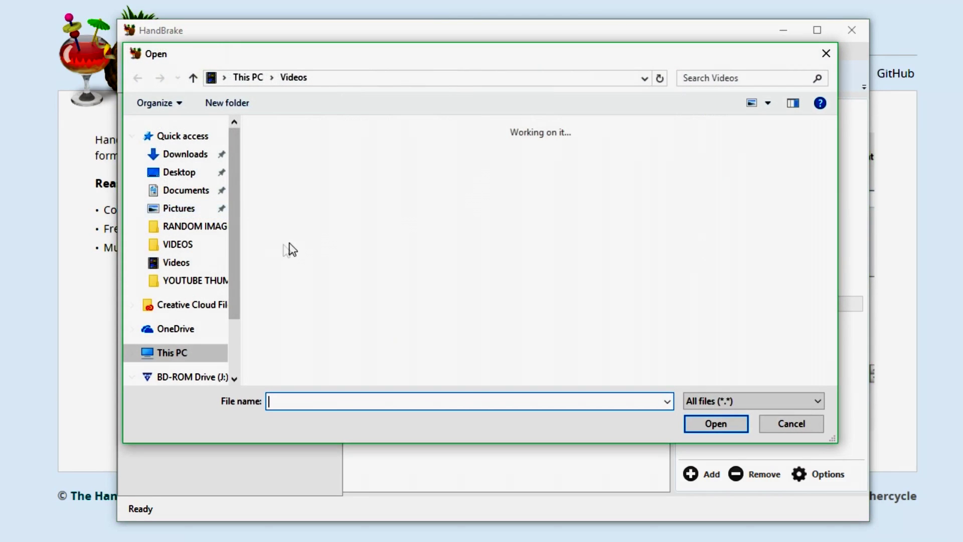
{"action": "left_click", "coordinate": [181, 263]}
{"action": "scroll", "coordinate": [402, 262], "scroll_direction": "down", "scroll_amount": 10}
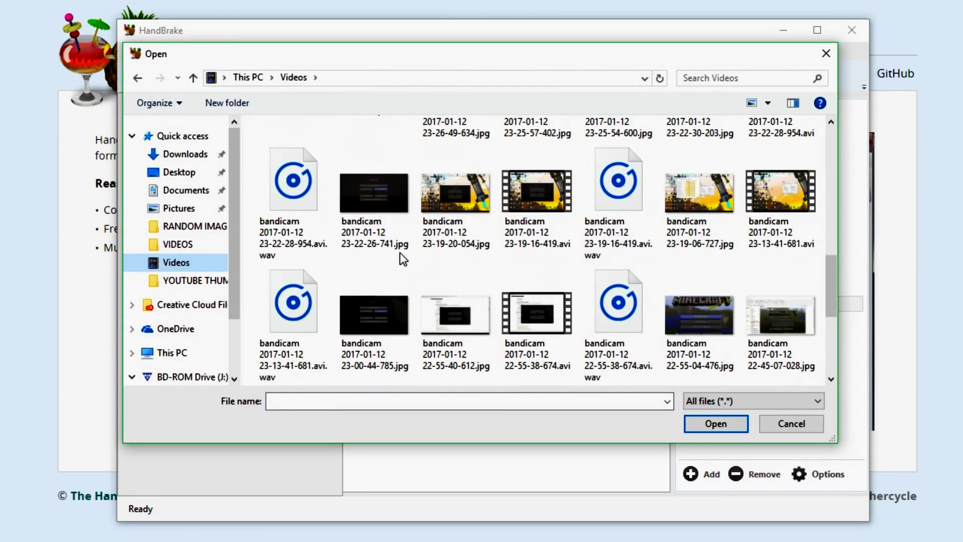
{"action": "scroll", "coordinate": [446, 261], "scroll_direction": "down", "scroll_amount": 3}
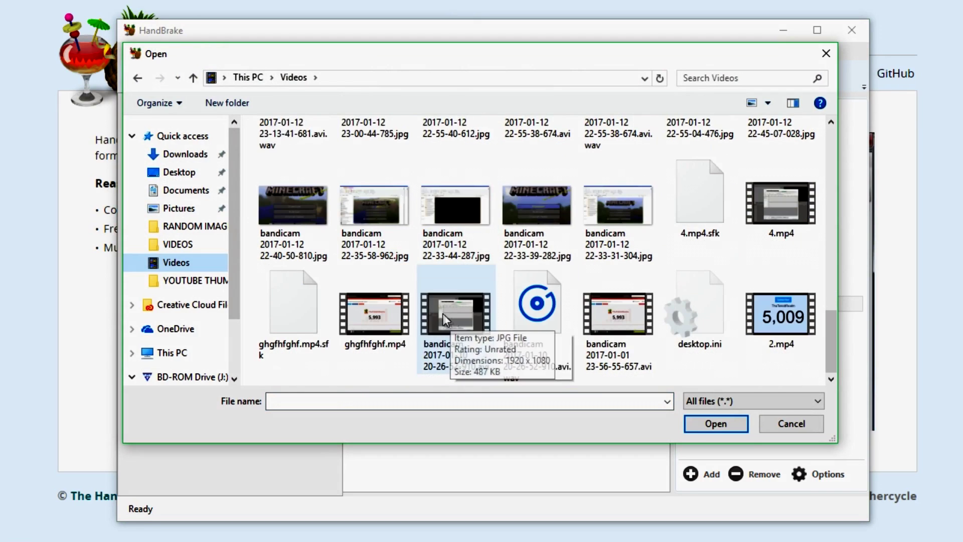
{"action": "scroll", "coordinate": [440, 303], "scroll_direction": "up", "scroll_amount": 2}
{"action": "scroll", "coordinate": [393, 231], "scroll_direction": "down", "scroll_amount": 2}
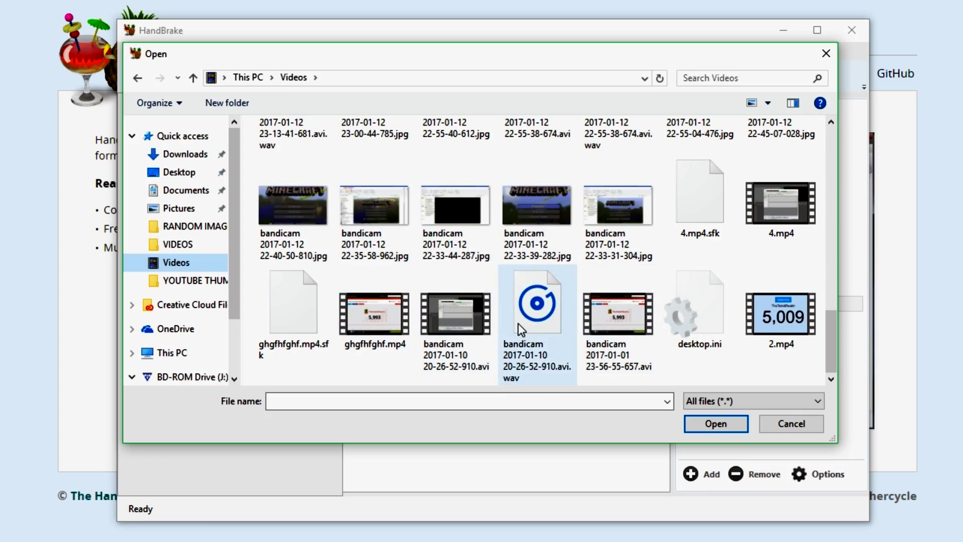
{"action": "scroll", "coordinate": [537, 316], "scroll_direction": "up", "scroll_amount": 3}
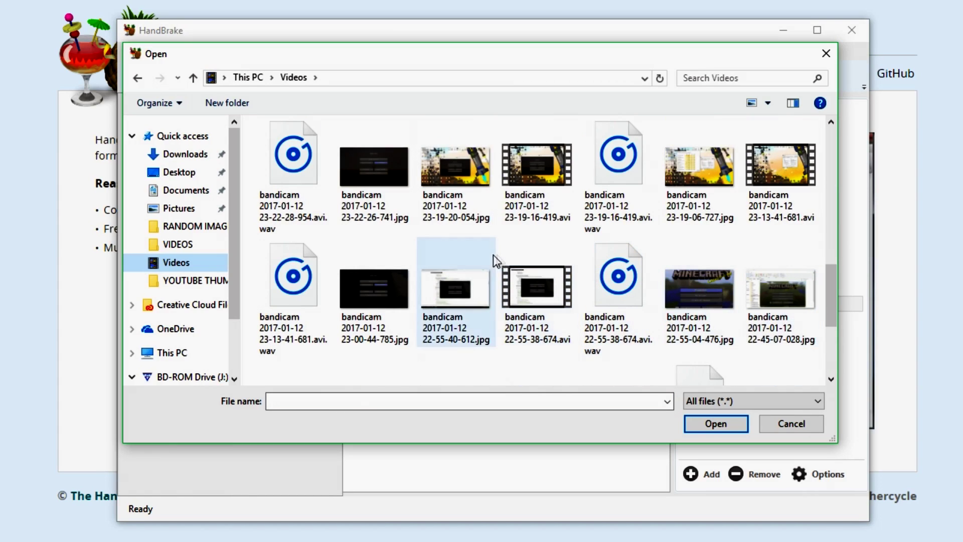
{"action": "left_click", "coordinate": [545, 298]}
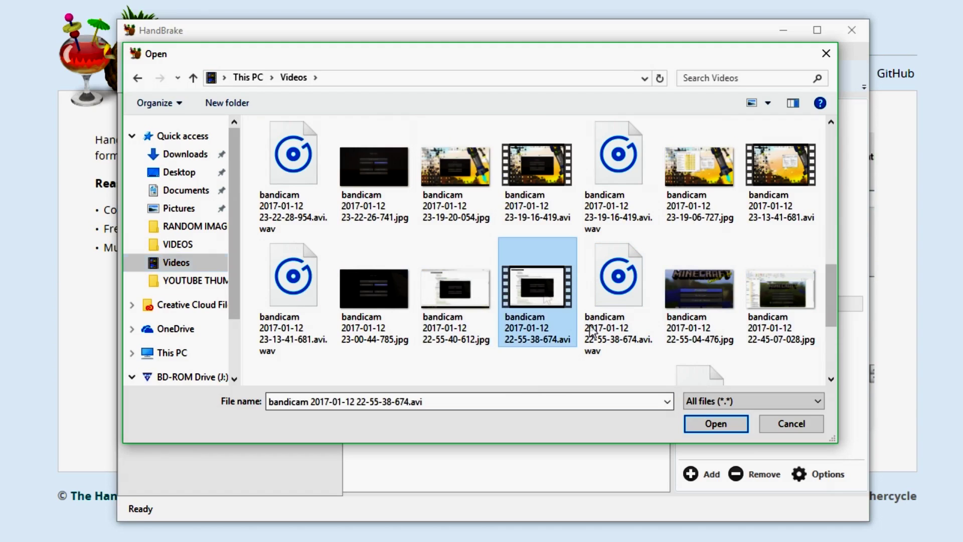
{"action": "left_click", "coordinate": [714, 428]}
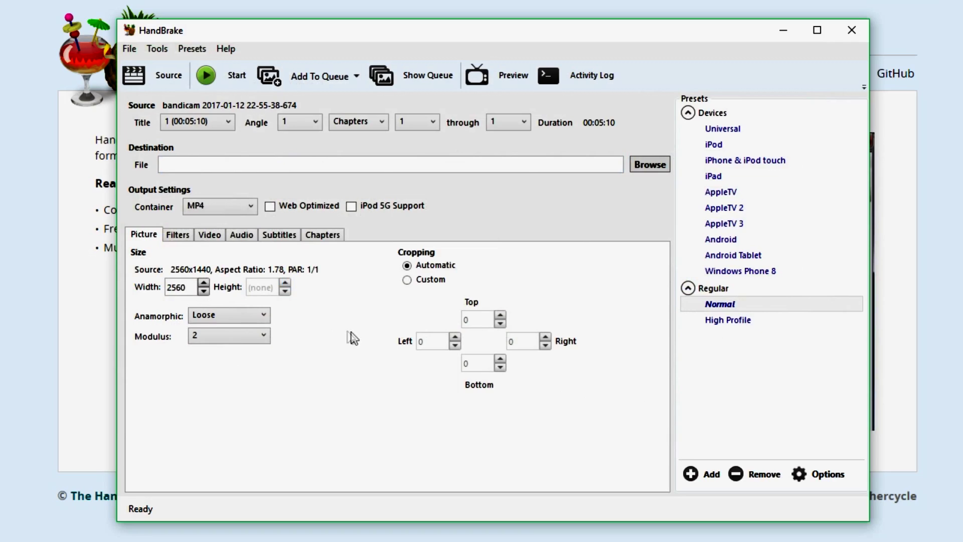
Review the Video tab's framerate options and apply the Regular High Profile preset
{"action": "left_click", "coordinate": [207, 237]}
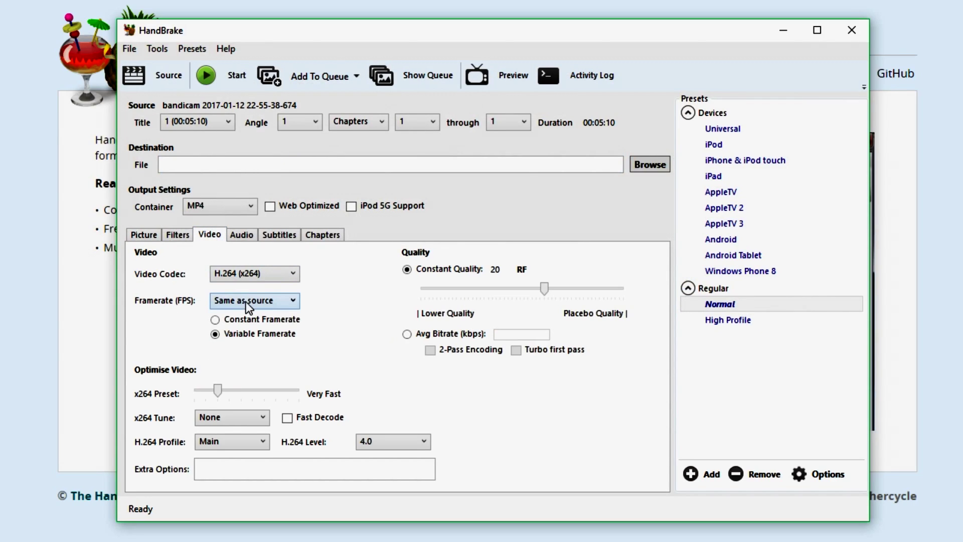
{"action": "left_click", "coordinate": [246, 302]}
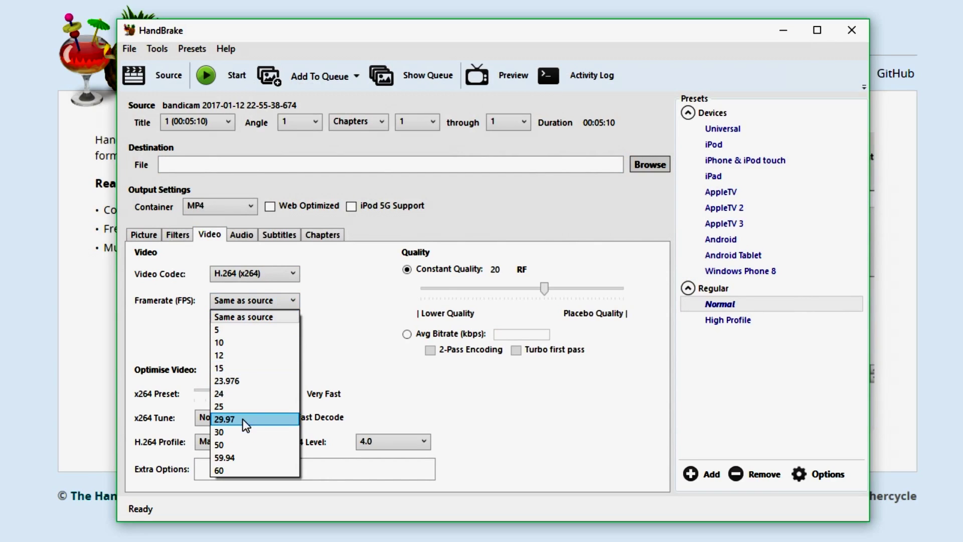
{"action": "left_click", "coordinate": [749, 321]}
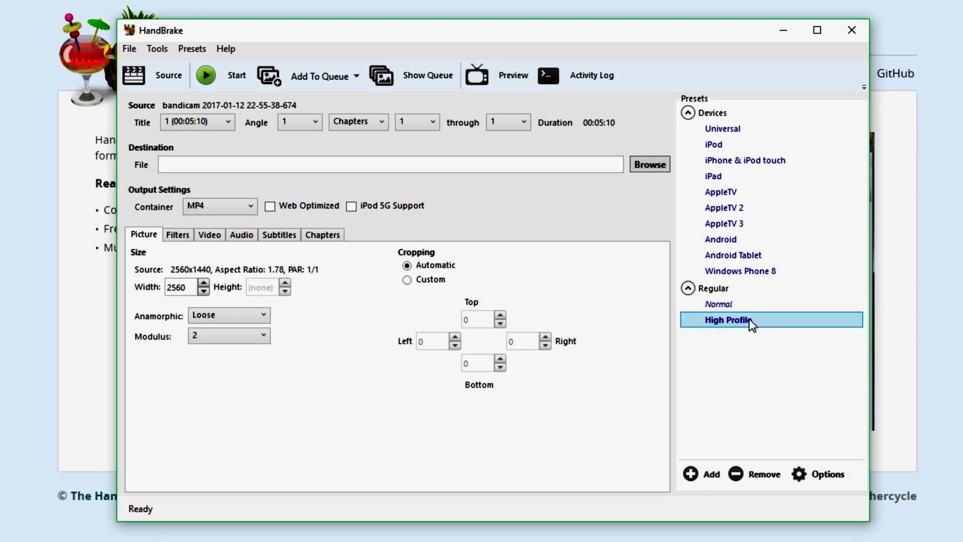
Recheck the Video tab framerate, keeping it same as source, and return to Picture settings
{"action": "left_click", "coordinate": [209, 234]}
{"action": "left_click", "coordinate": [255, 300]}
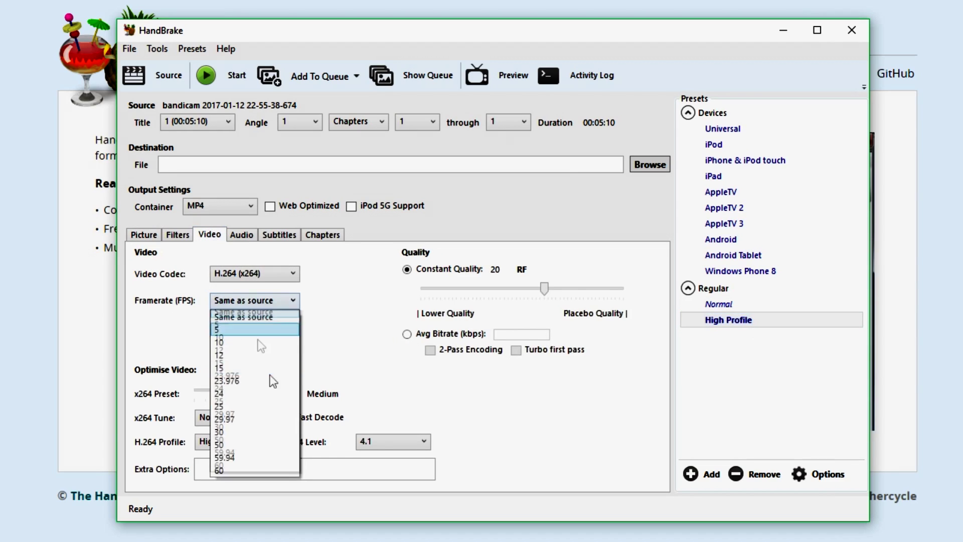
{"action": "left_click", "coordinate": [265, 471]}
{"action": "left_click", "coordinate": [151, 240]}
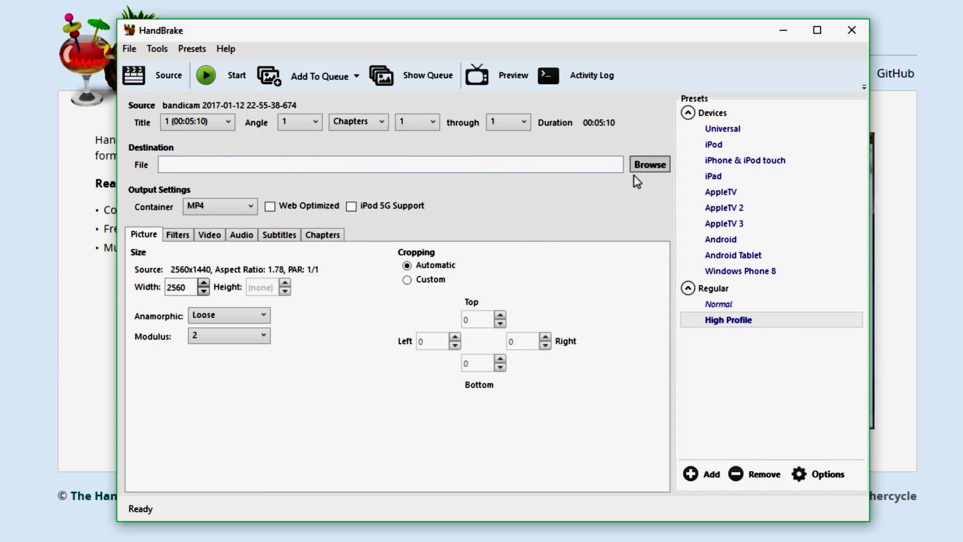
Start choosing an output file name in the save dialog, then cancel it
{"action": "left_click", "coordinate": [658, 165]}
{"action": "left_click_drag", "start_coordinate": [606, 57], "coordinate": [526, 38]}
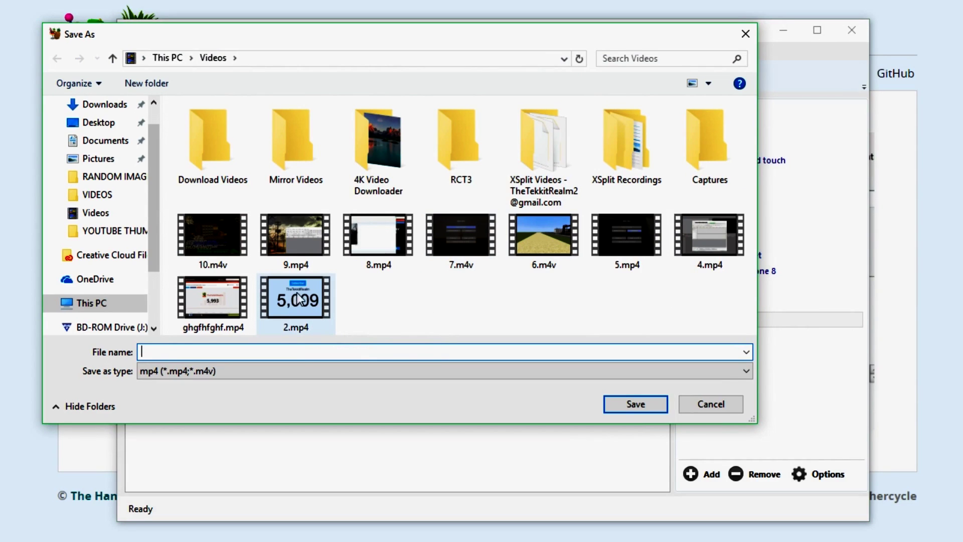
{"action": "left_click", "coordinate": [294, 239]}
{"action": "double_click", "coordinate": [177, 351]}
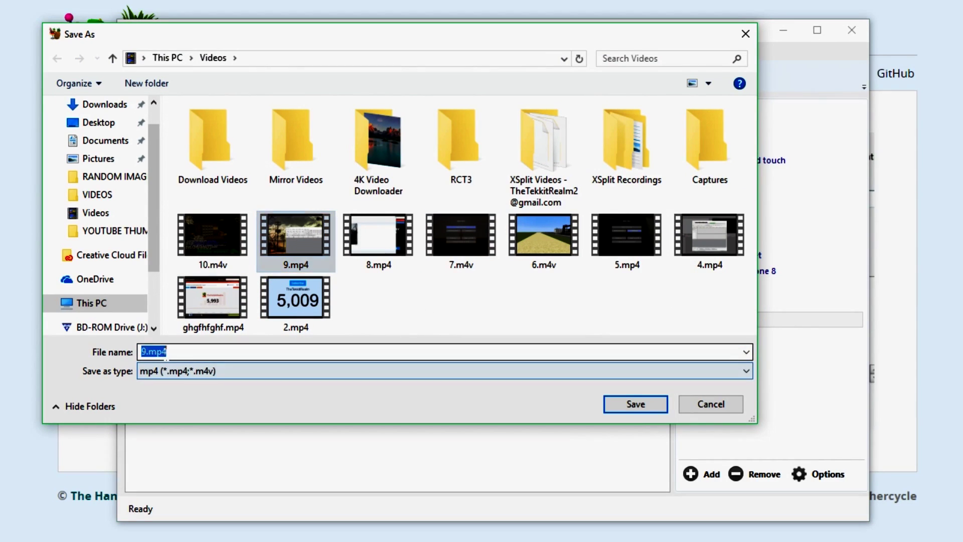
{"action": "type", "text": "rtyurur"}
{"action": "type", "text": "urtu"}
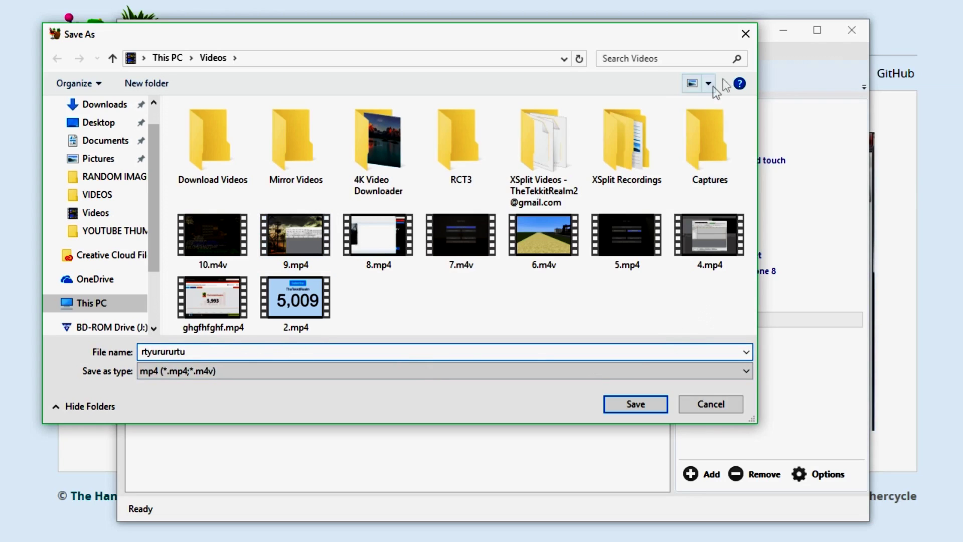
{"action": "left_click", "coordinate": [747, 35]}
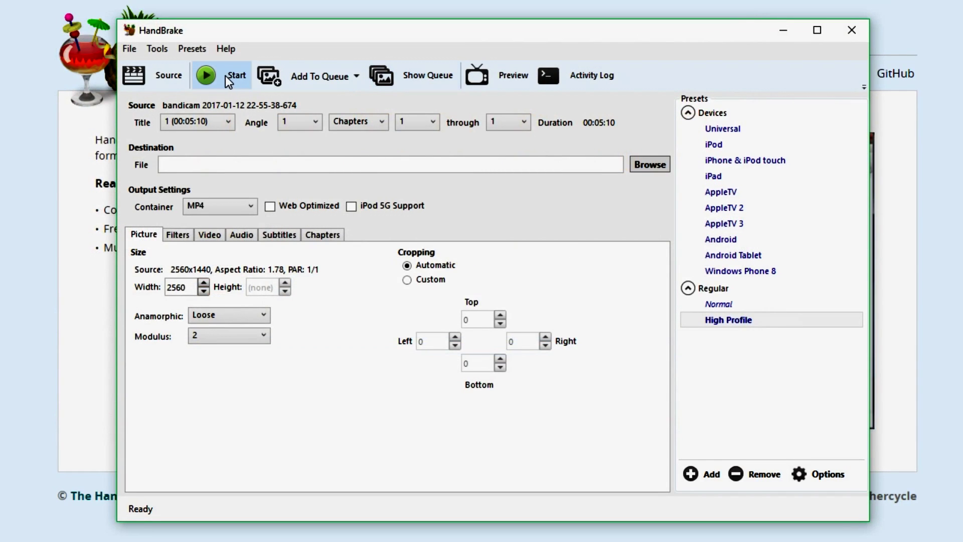
Save the output as 12.mp4 in Videos and start the encode
{"action": "left_click", "coordinate": [650, 164]}
{"action": "left_click", "coordinate": [363, 254]}
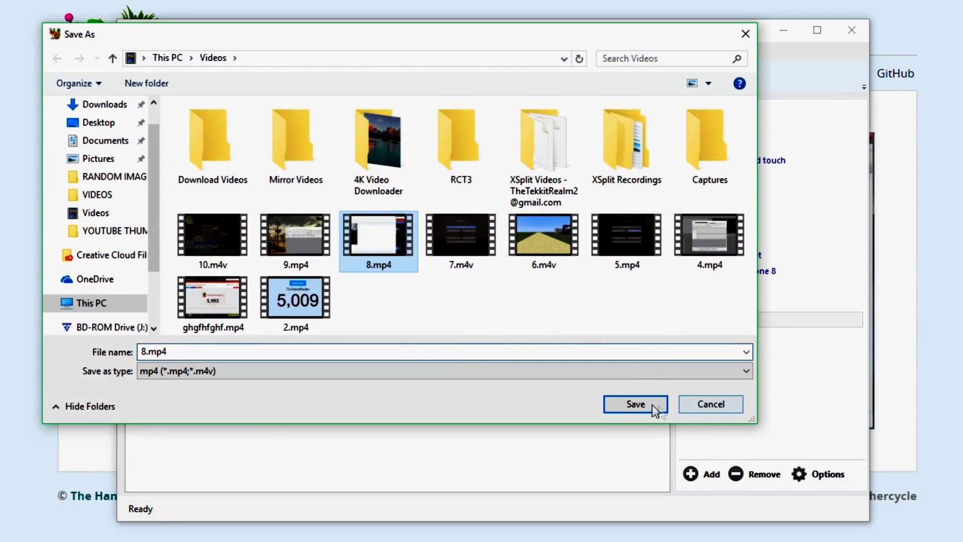
{"action": "left_click", "coordinate": [251, 352]}
{"action": "type", "text": "12"}
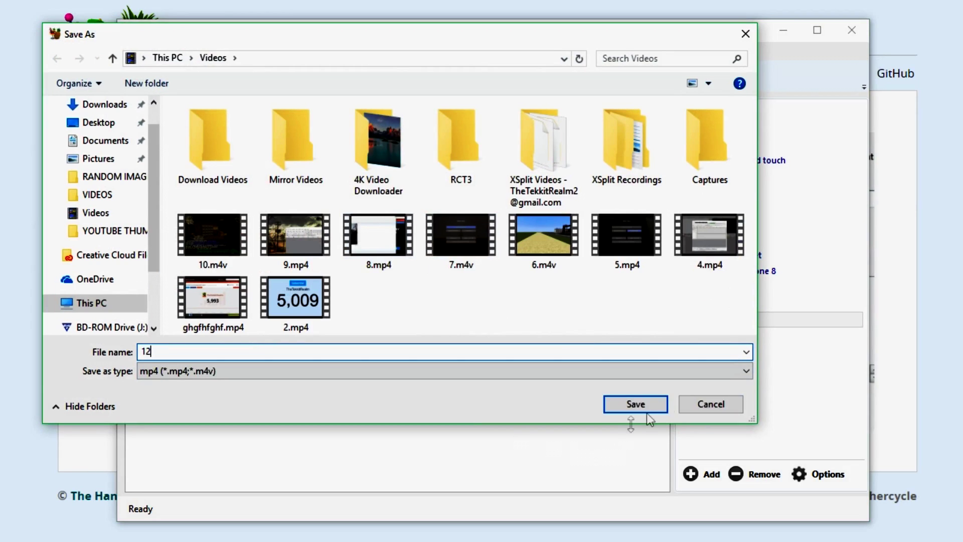
{"action": "left_click", "coordinate": [635, 404]}
{"action": "left_click", "coordinate": [215, 75]}
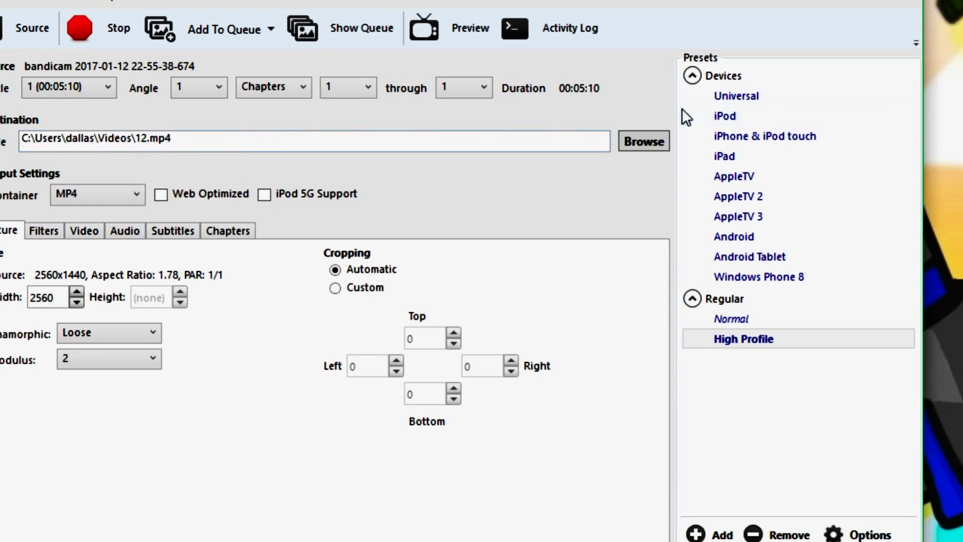
{"action": "left_click", "coordinate": [100, 193]}
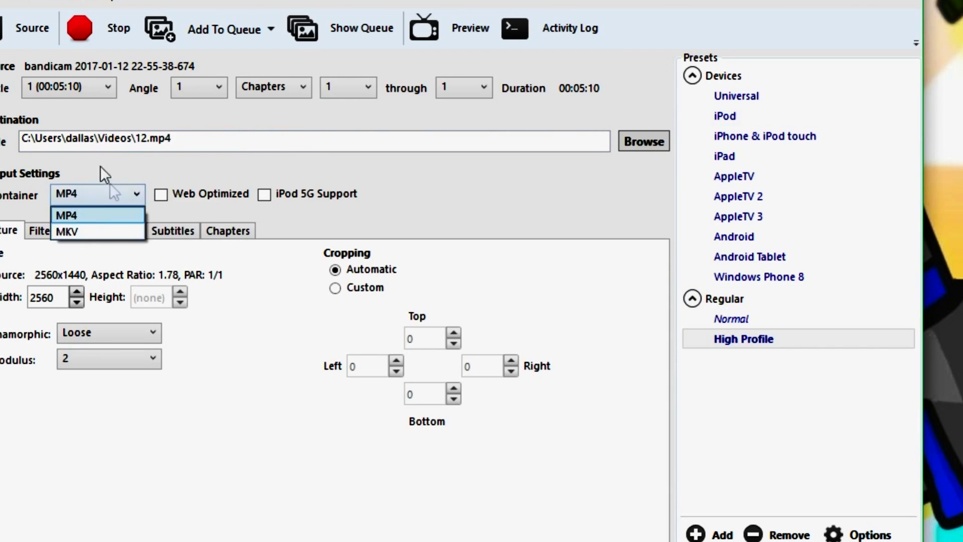
{"action": "left_click", "coordinate": [91, 212]}
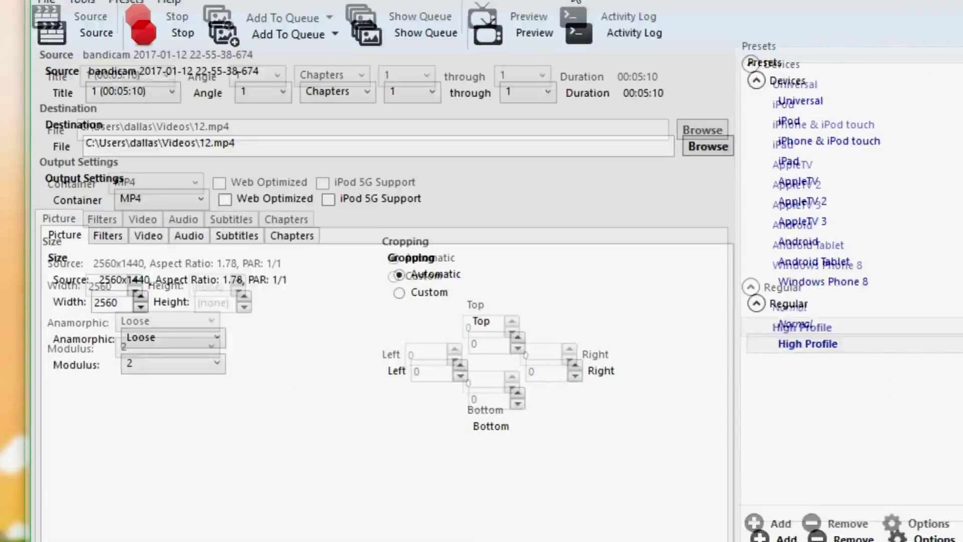